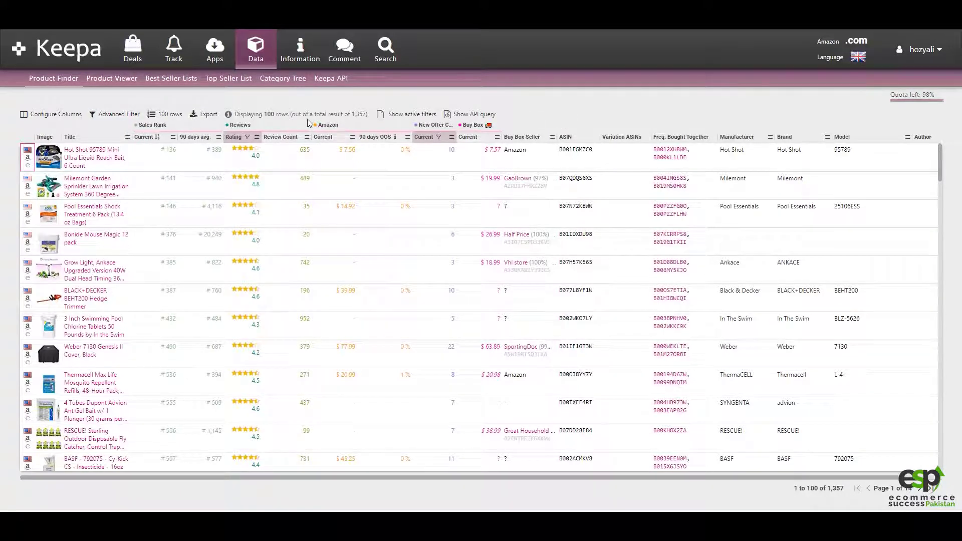
Lower the 30-day average sales rank maximum from 20000 to 5000, giving a 400–5000 range
left_click_drag(366, 114, 349, 113)
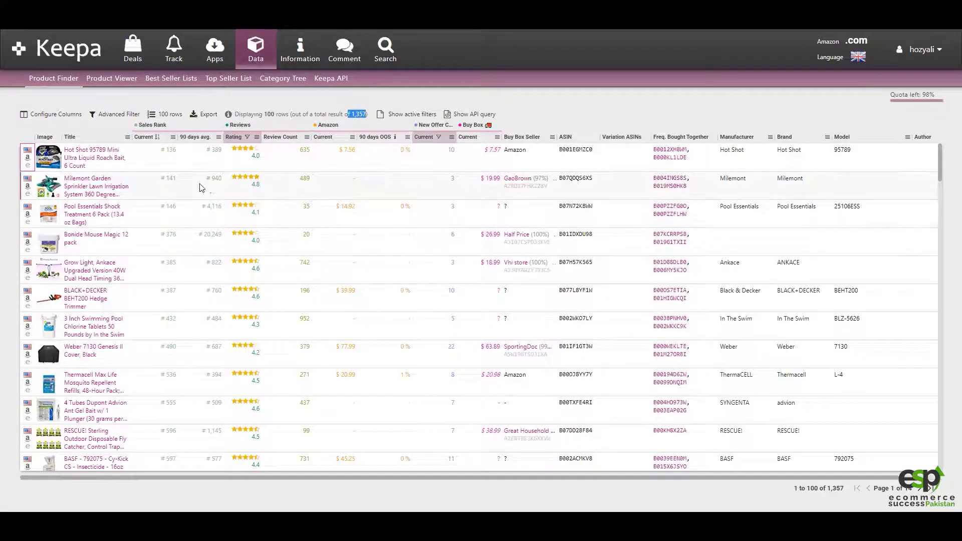
left_click(111, 117)
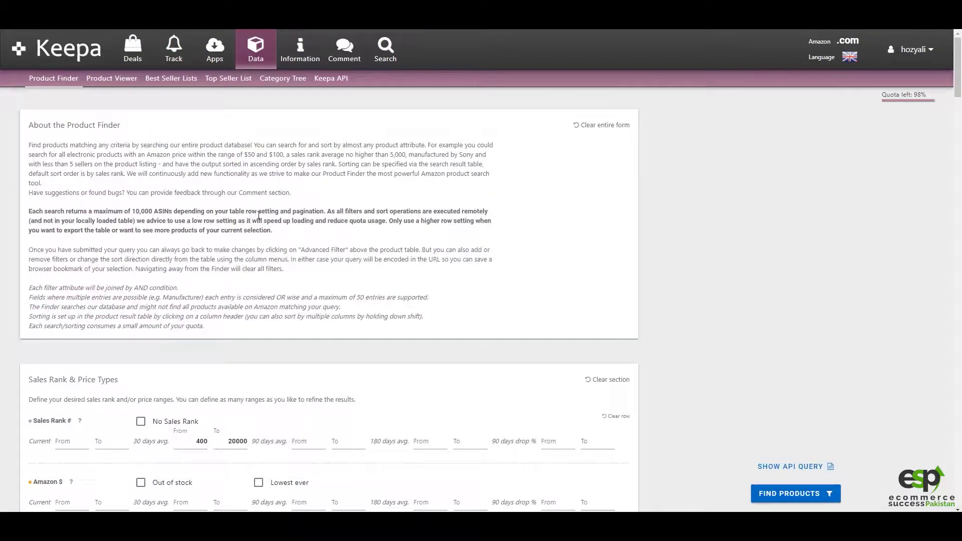
scroll(300, 243, "down", 2)
scroll(150, 301, "down", 3)
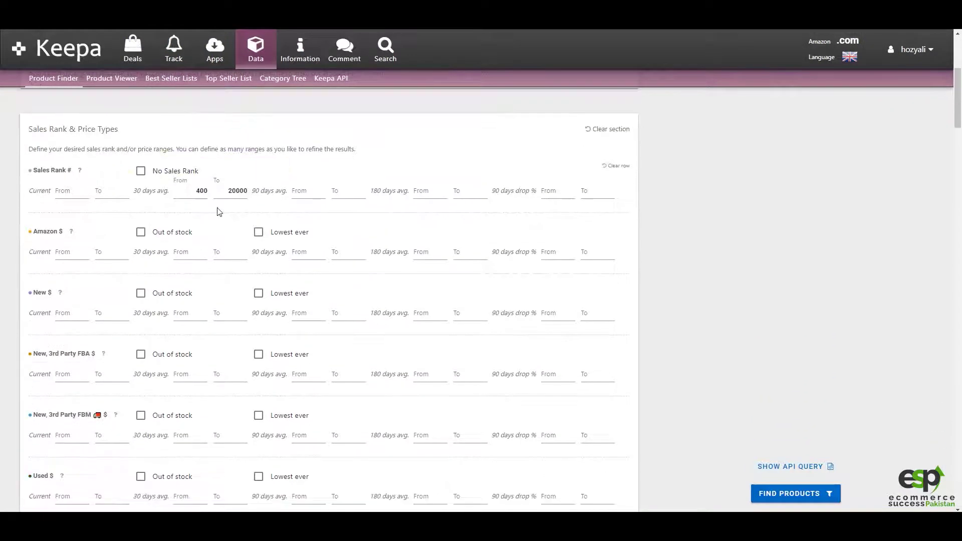
mouse_move(232, 441)
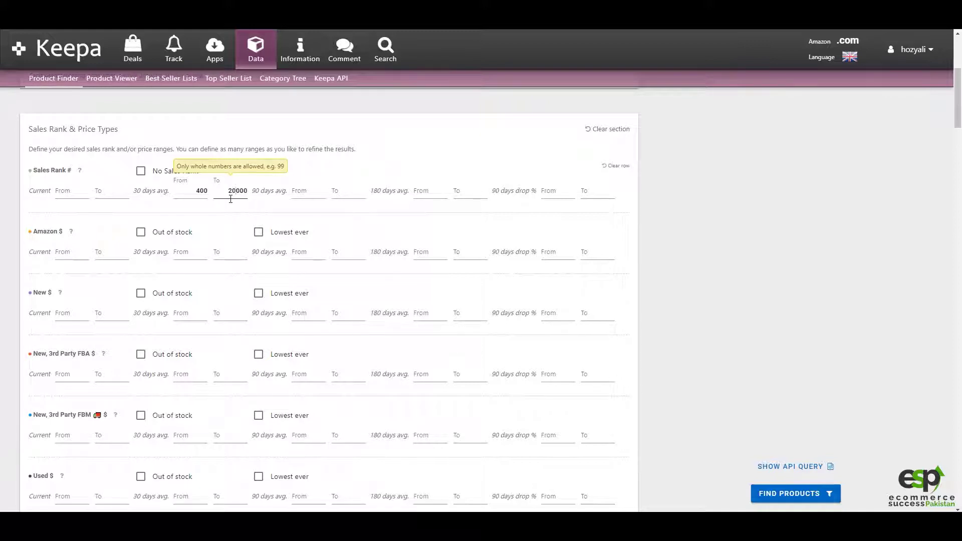
key("BackSpace")
type("5")
left_click(199, 193)
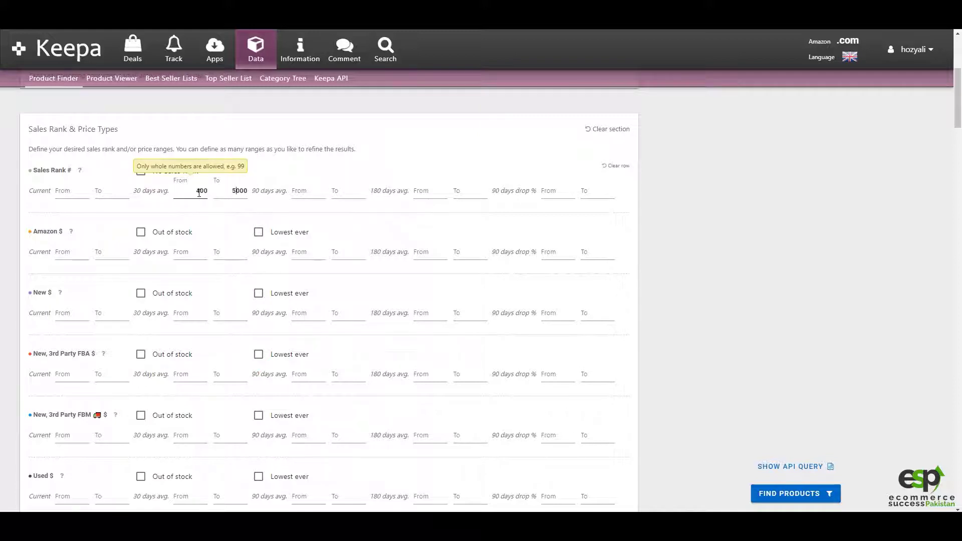
double_click(199, 193)
left_click(236, 193)
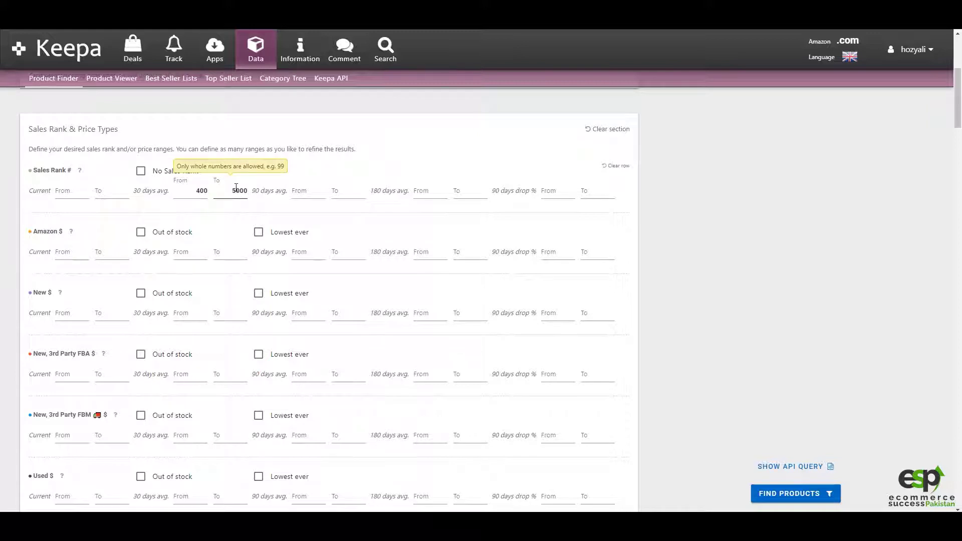
scroll(224, 200, "down", 1)
scroll(224, 200, "down", 2)
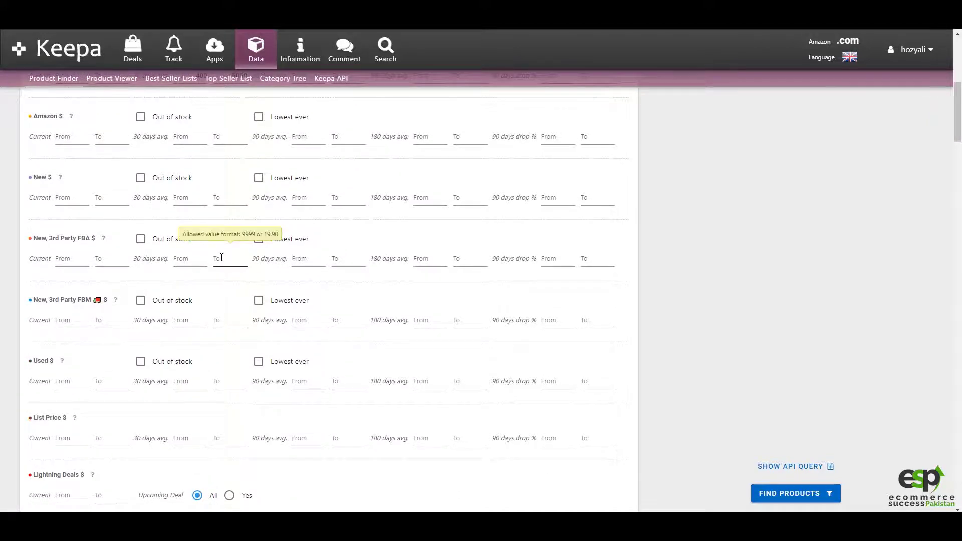
scroll(215, 257, "down", 4)
scroll(213, 252, "down", 1)
scroll(209, 254, "down", 1)
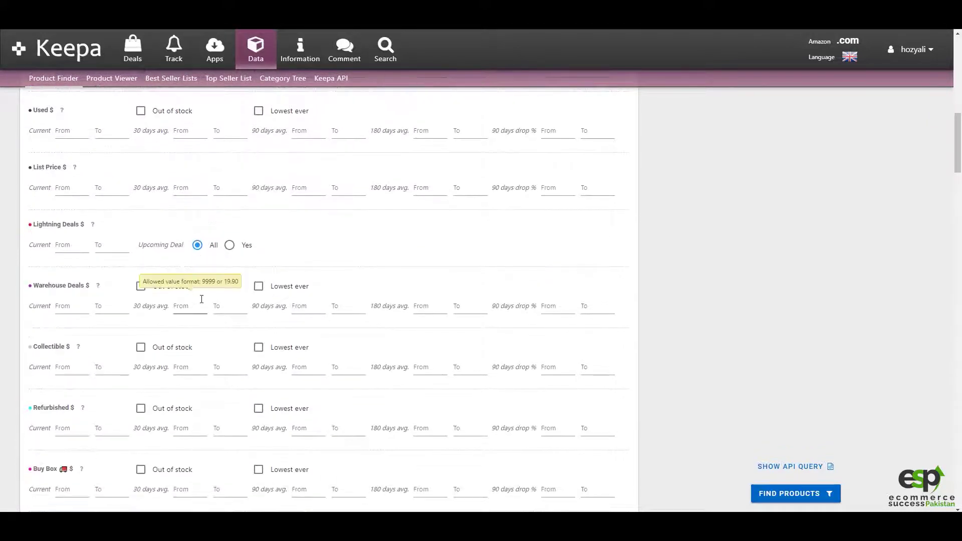
scroll(200, 296, "down", 3)
scroll(162, 254, "down", 2)
scroll(165, 259, "down", 3)
scroll(165, 263, "down", 3)
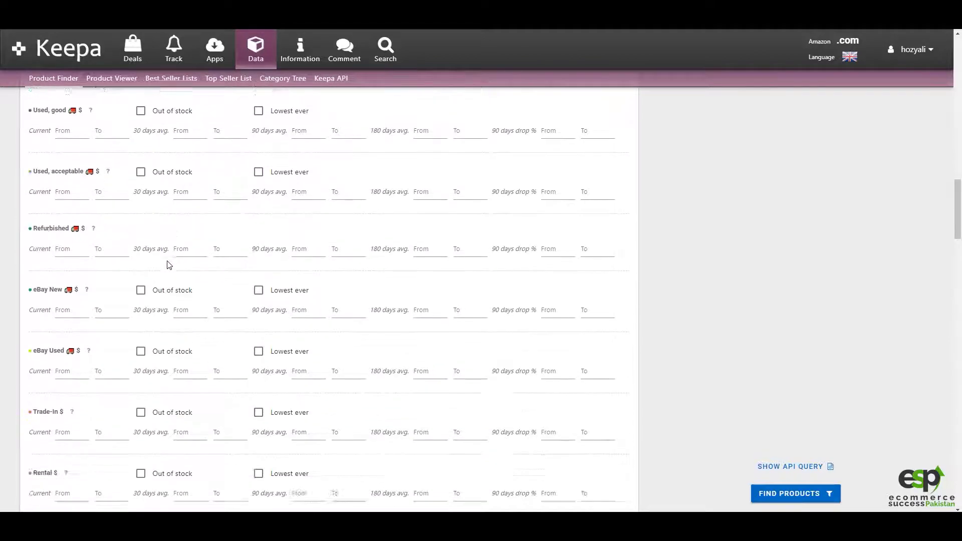
scroll(167, 261, "down", 5)
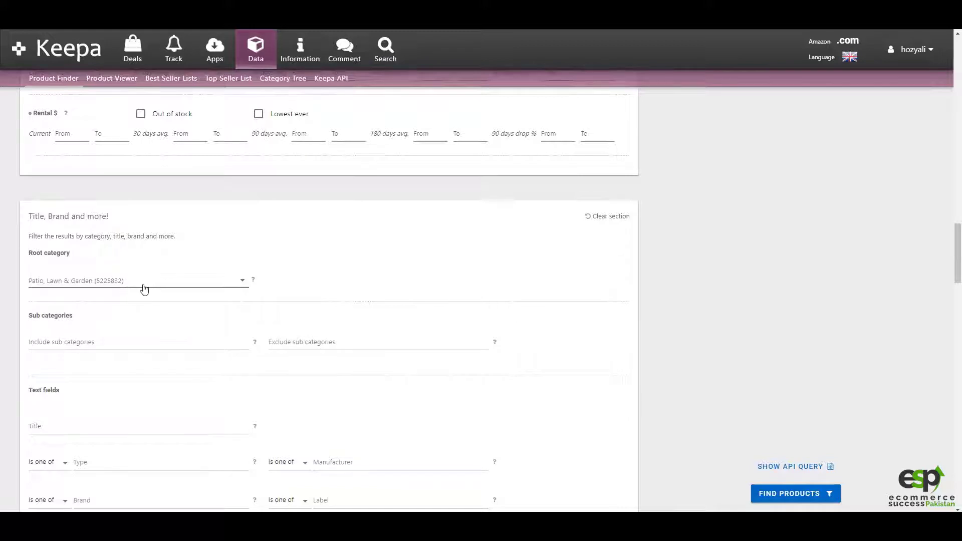
scroll(214, 370, "down", 1)
scroll(194, 362, "down", 5)
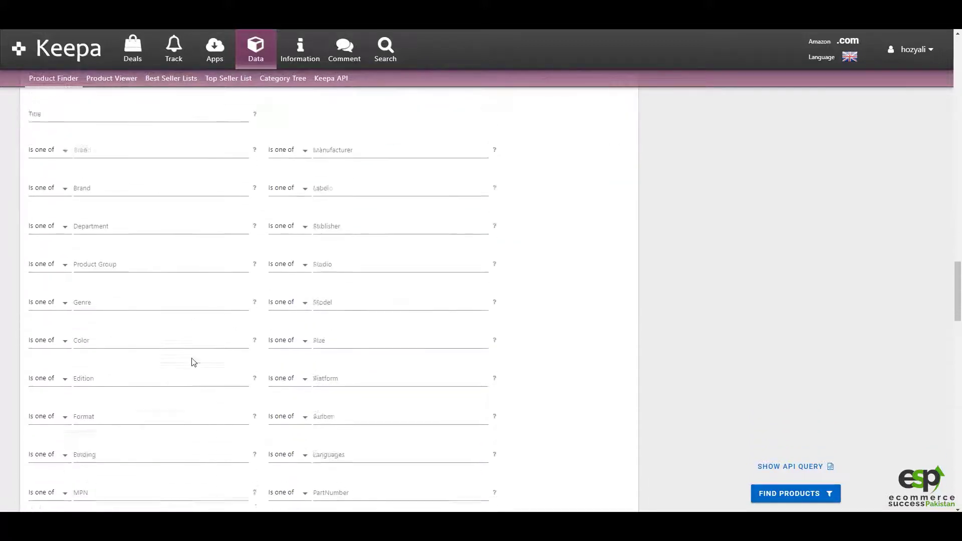
scroll(194, 362, "down", 2)
scroll(193, 369, "down", 4)
scroll(195, 373, "down", 1)
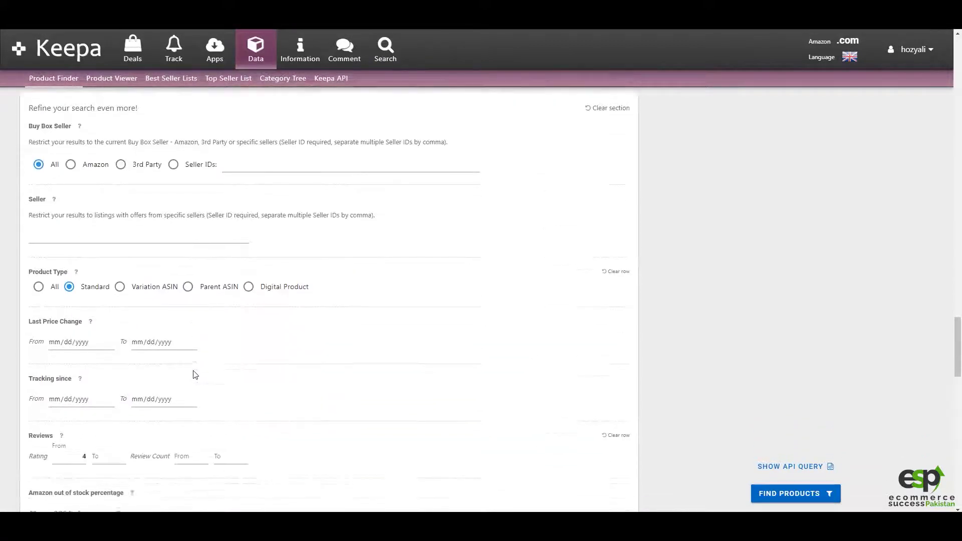
scroll(195, 375, "down", 2)
scroll(195, 375, "down", 2)
scroll(195, 375, "down", 1)
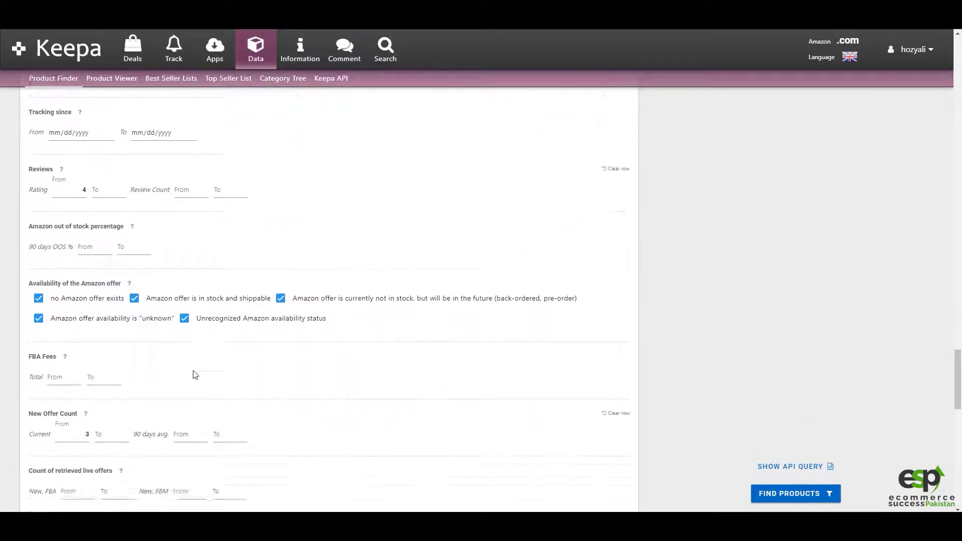
scroll(195, 375, "down", 1)
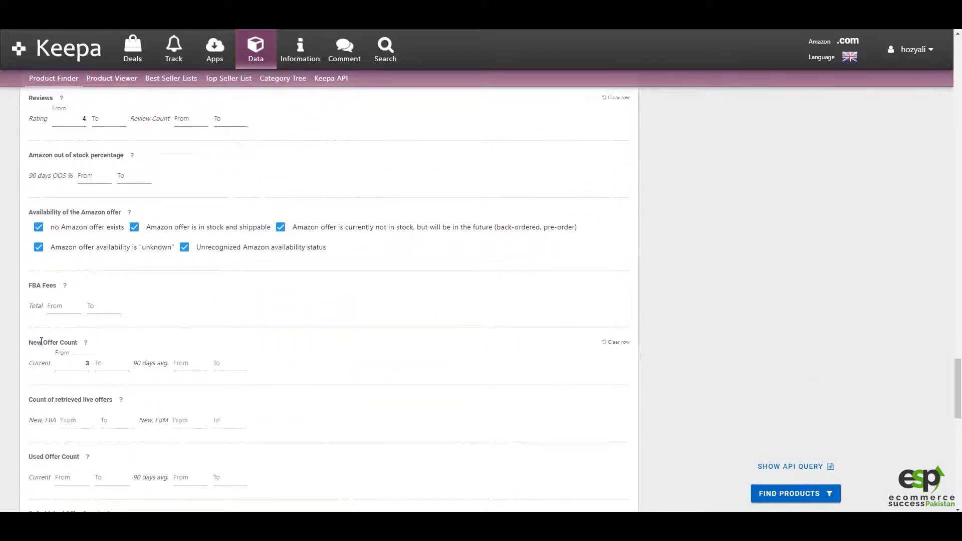
left_click_drag(41, 341, 69, 343)
left_click(80, 365)
mouse_move(72, 363)
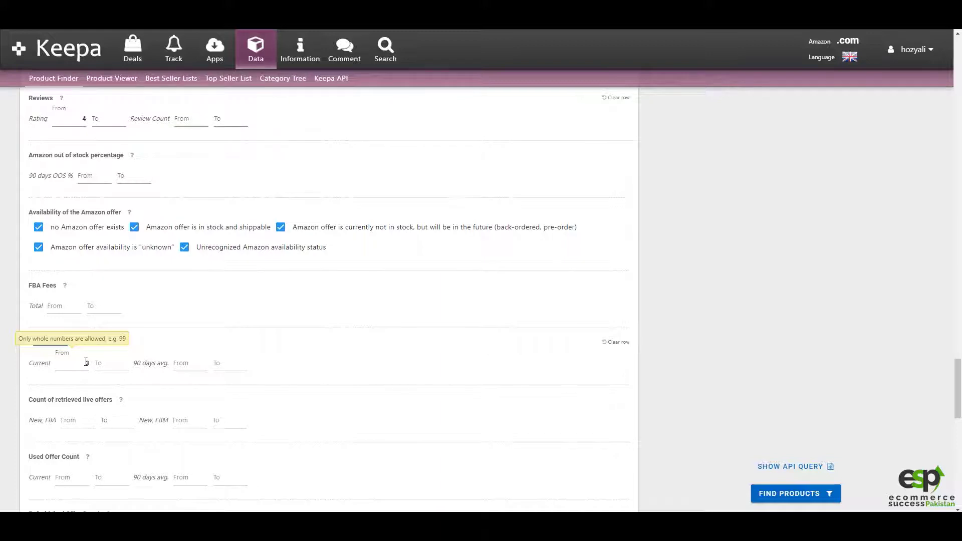
double_click(86, 363)
scroll(63, 152, "up", 1)
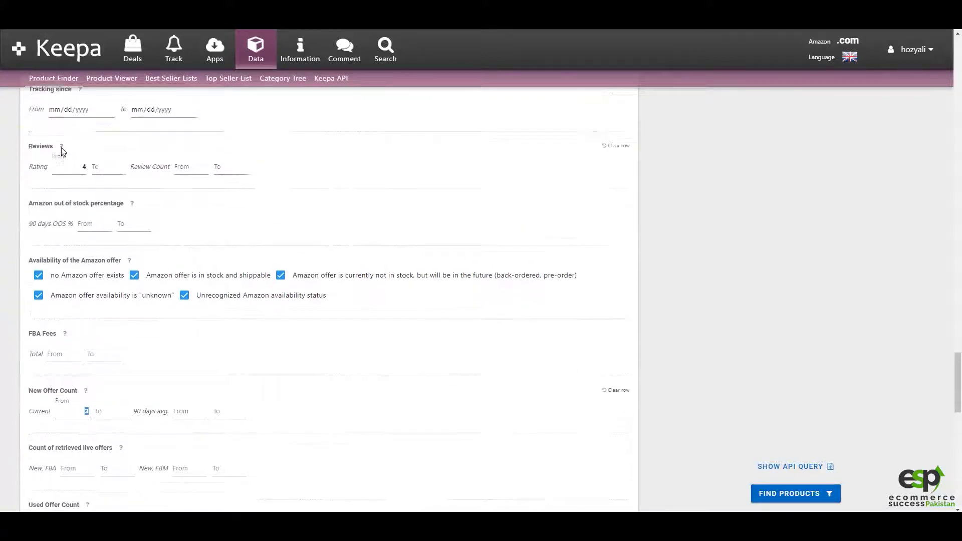
double_click(37, 169)
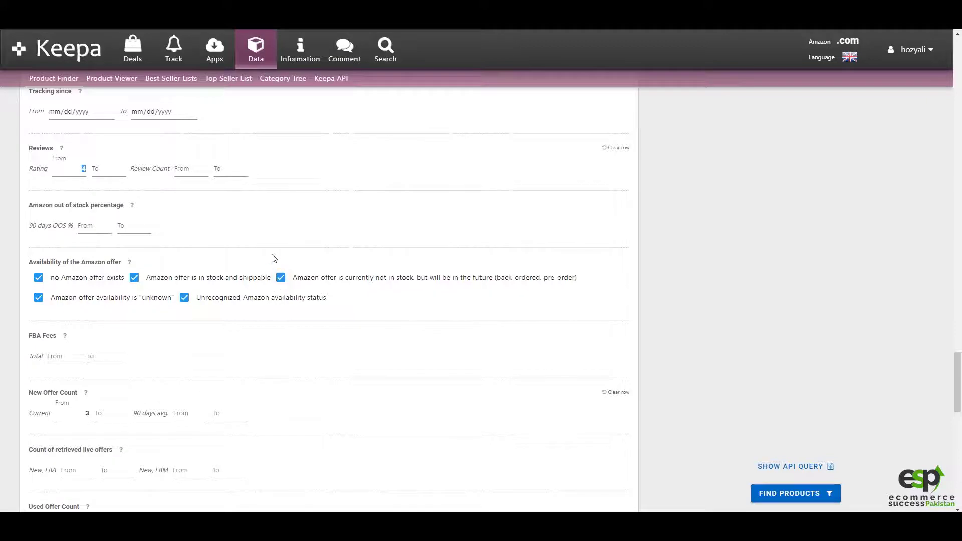
scroll(267, 254, "down", 2)
scroll(267, 254, "down", 2)
scroll(267, 255, "down", 2)
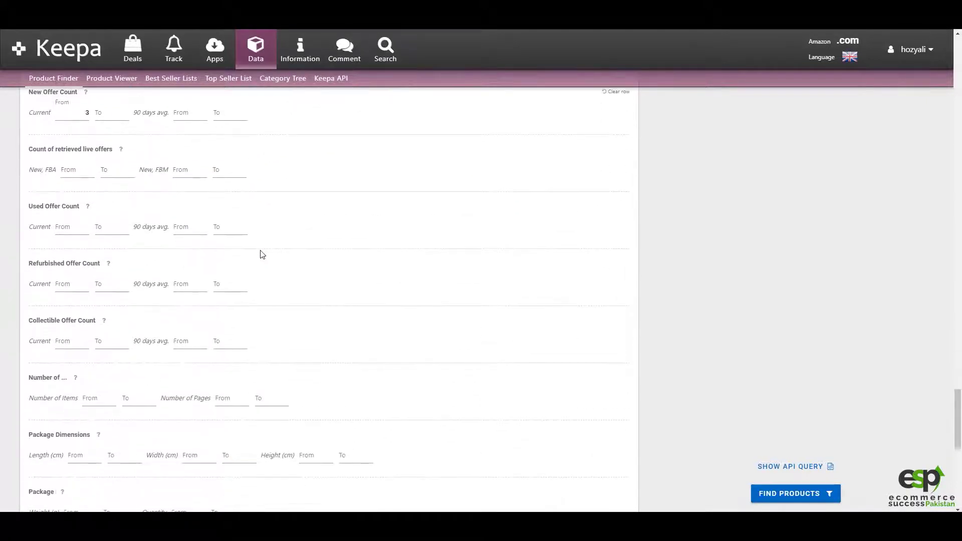
scroll(261, 255, "down", 1)
scroll(261, 254, "down", 2)
scroll(261, 255, "down", 1)
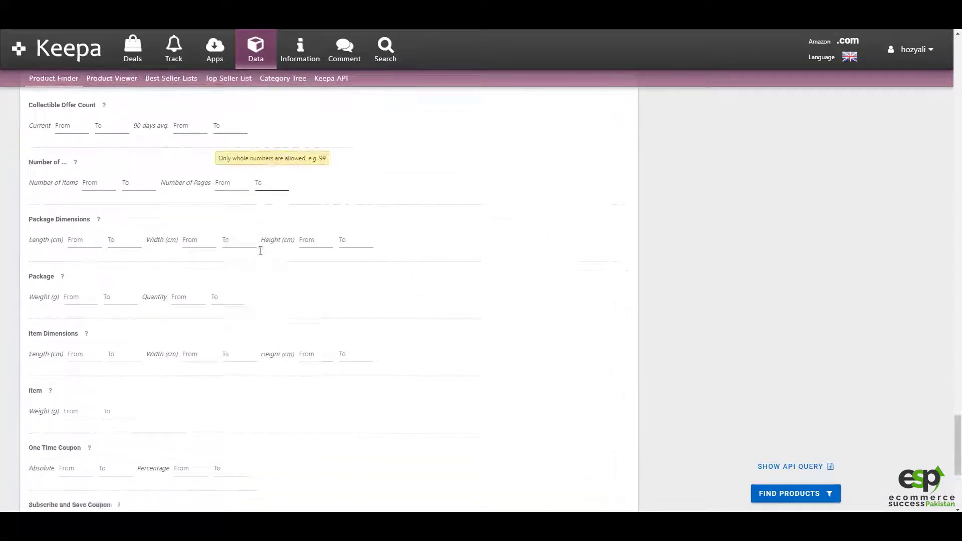
scroll(261, 254, "down", 2)
scroll(261, 254, "down", 2)
scroll(261, 254, "down", 1)
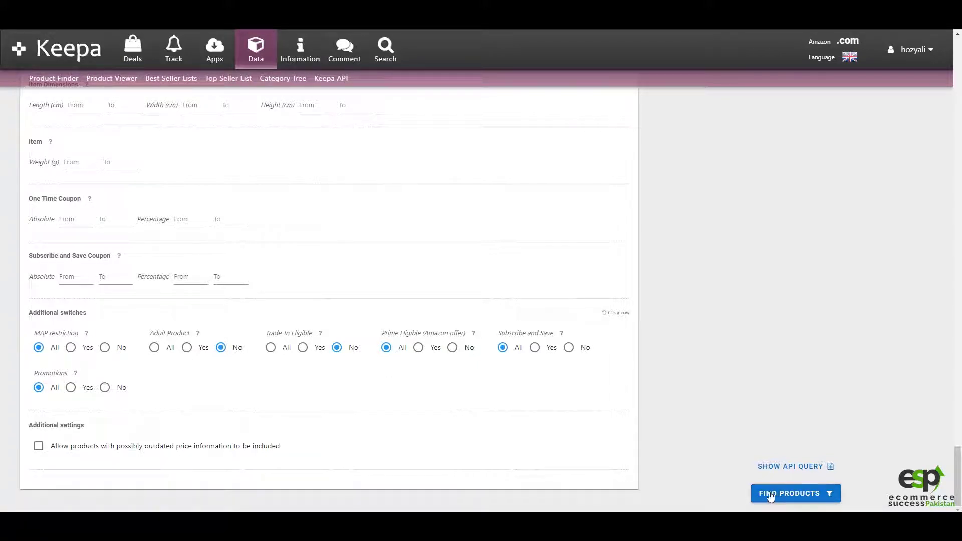
scroll(423, 307, "up", 10)
scroll(633, 302, "down", 7)
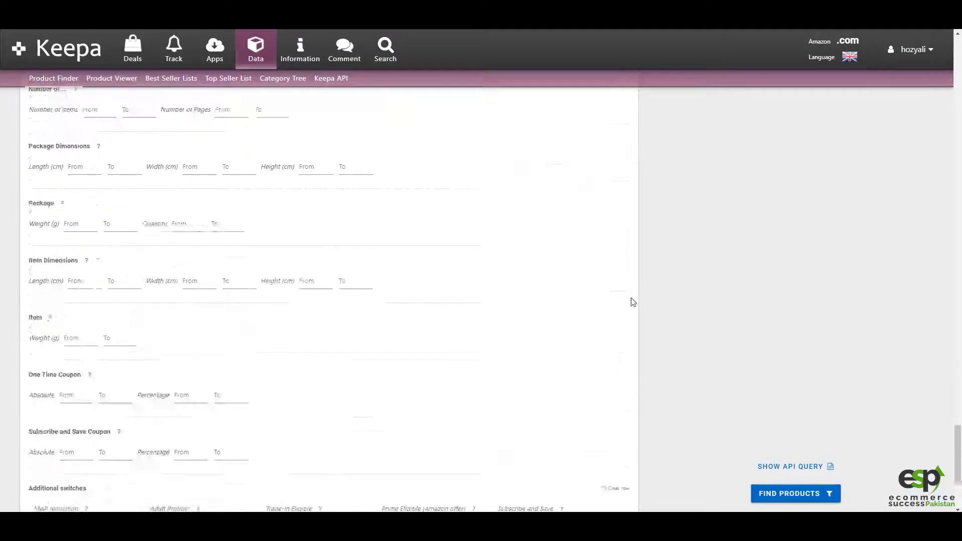
scroll(633, 302, "down", 4)
Run the search with the tightened filters and highlight the new 260-result total
left_click(796, 495)
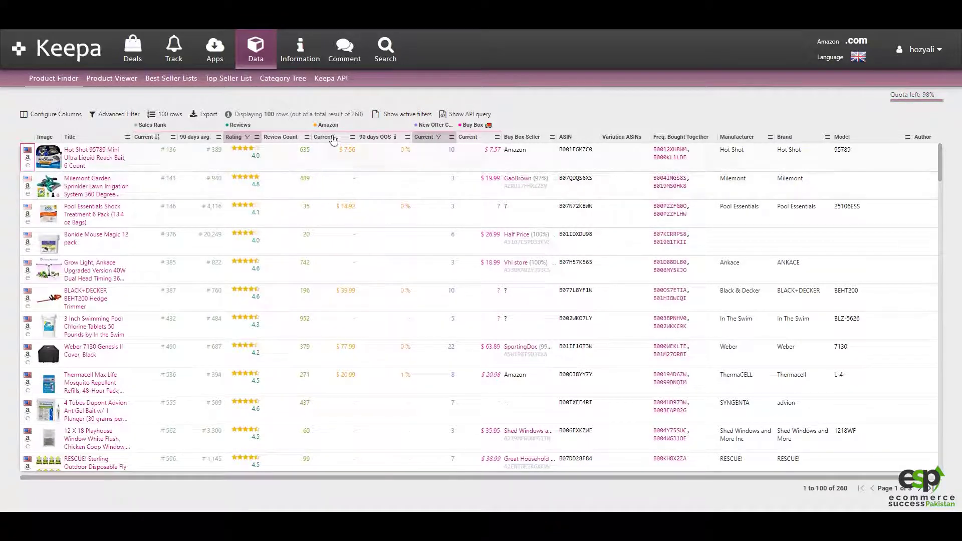
double_click(357, 114)
Set List Price 30 days avg. From to 20 and rerun the search for 166 results
left_click(110, 115)
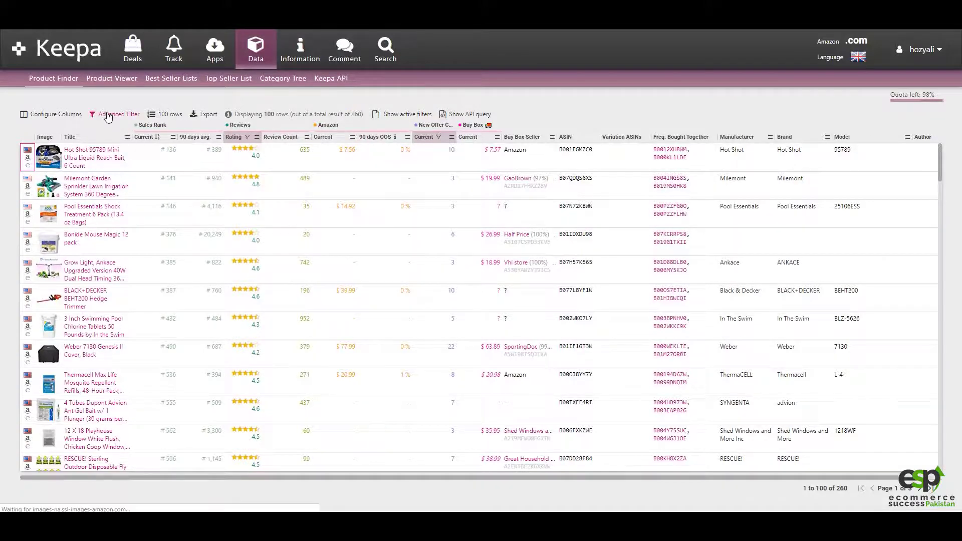
scroll(200, 220, "down", 3)
scroll(195, 216, "down", 1)
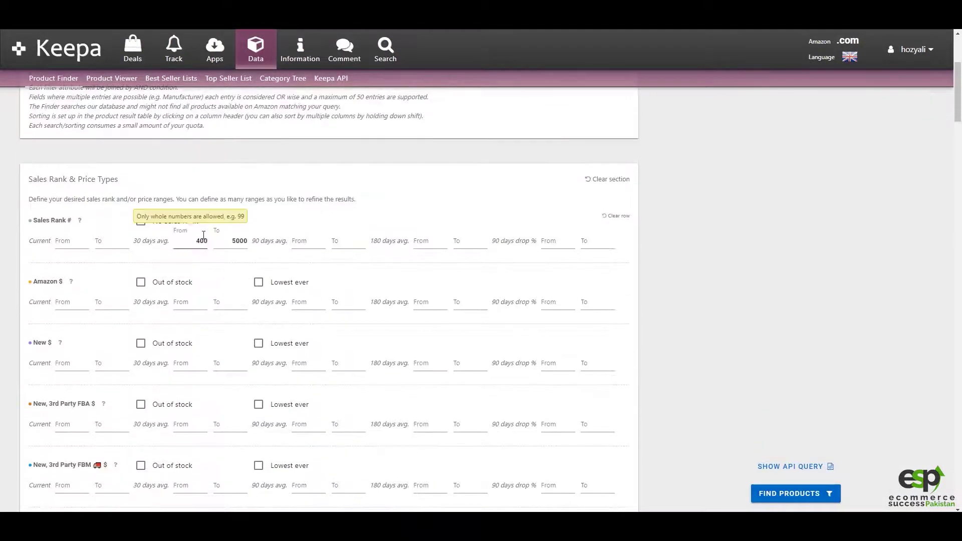
scroll(190, 209, "down", 3)
scroll(201, 206, "down", 3)
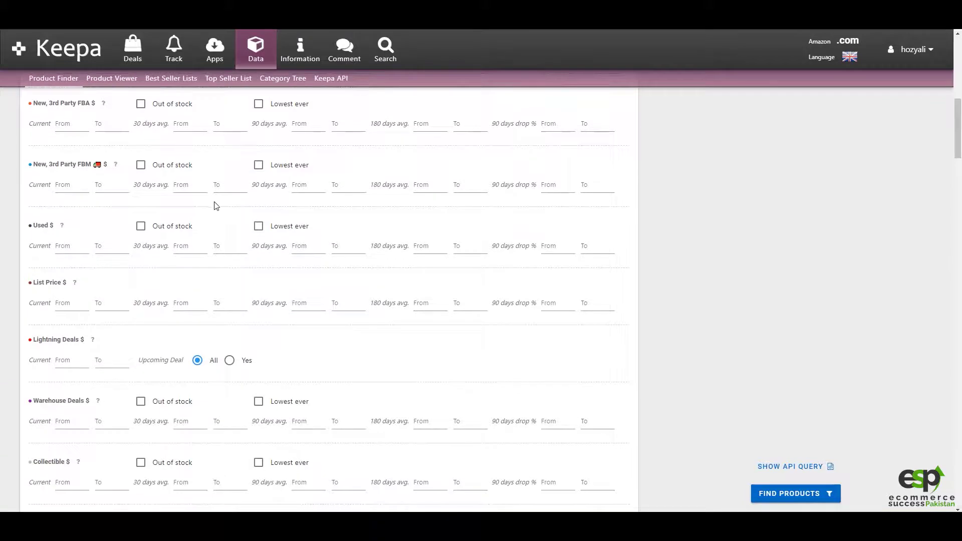
scroll(205, 207, "down", 2)
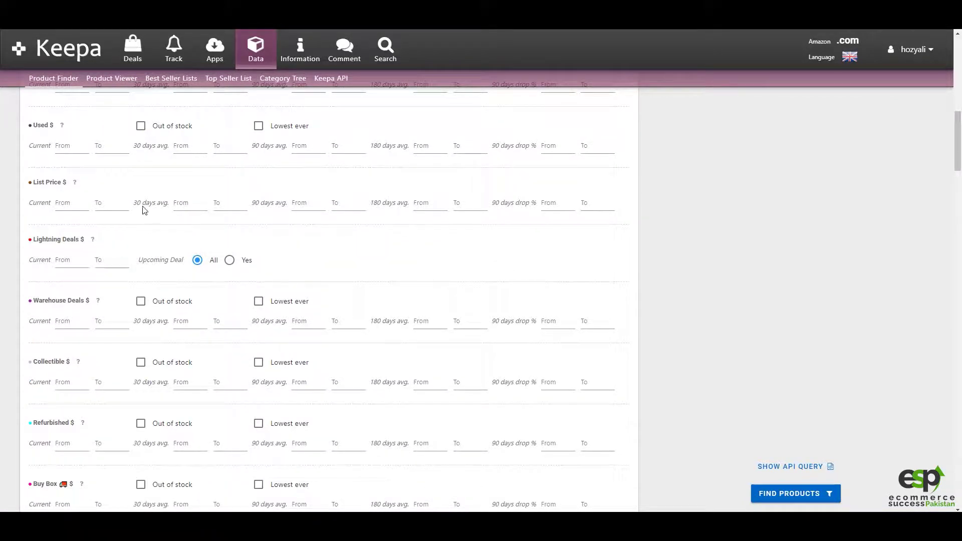
left_click(70, 205)
left_click(201, 209)
type("20")
left_click(219, 204)
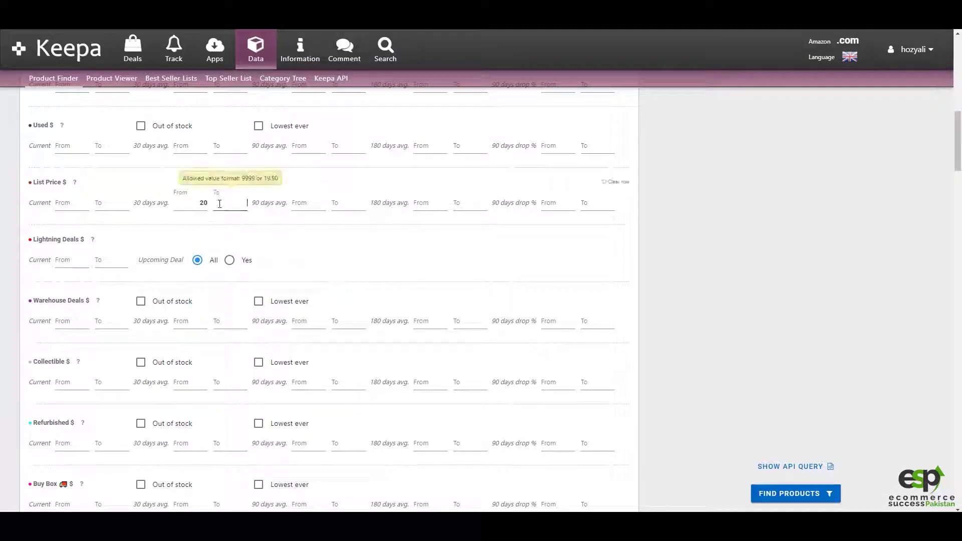
left_click(789, 494)
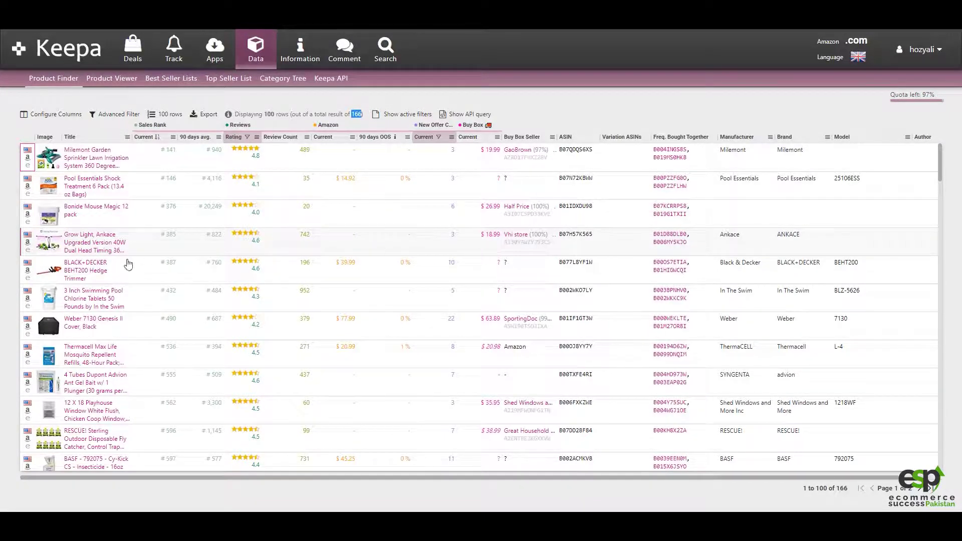
mouse_move(47, 214)
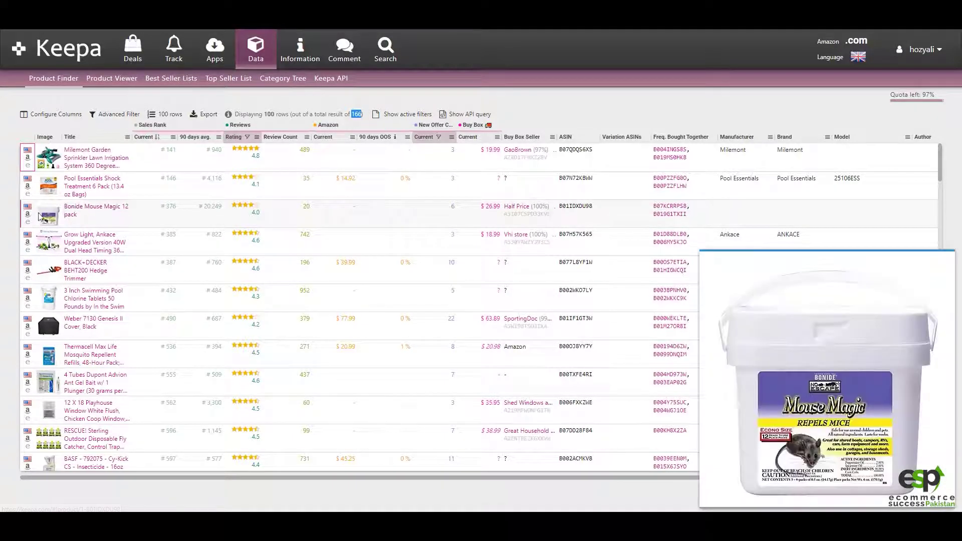
Open the Bonide Mouse Magic 12 pack's $26.99 Amazon listing from its results row
left_click(29, 214)
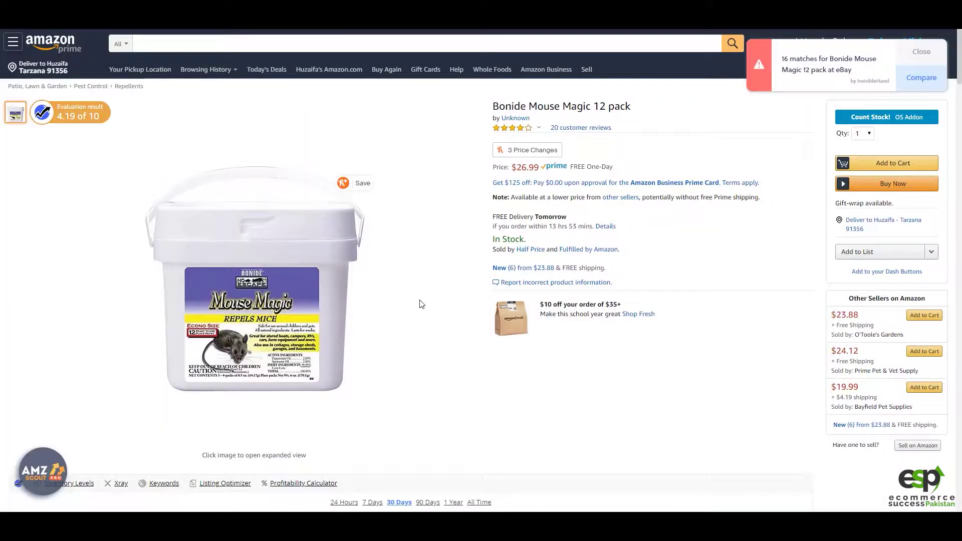
Review the bundle's Mouse Magic, Rat Magic Granules and Animal Repellent Granules, keeping all three ticked
scroll(419, 303, "down", 2)
scroll(397, 295, "down", 3)
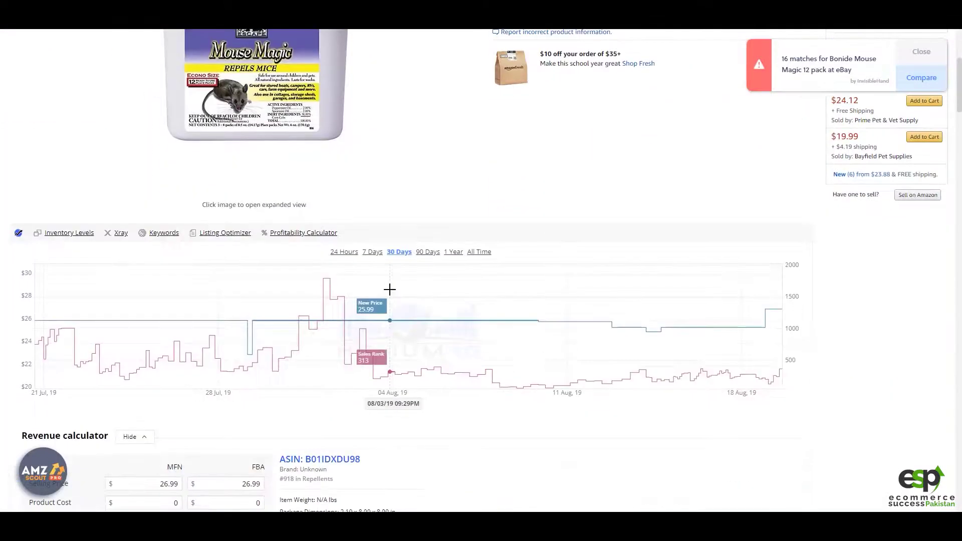
scroll(389, 286, "down", 3)
scroll(386, 296, "down", 4)
scroll(384, 298, "down", 3)
scroll(383, 299, "down", 1)
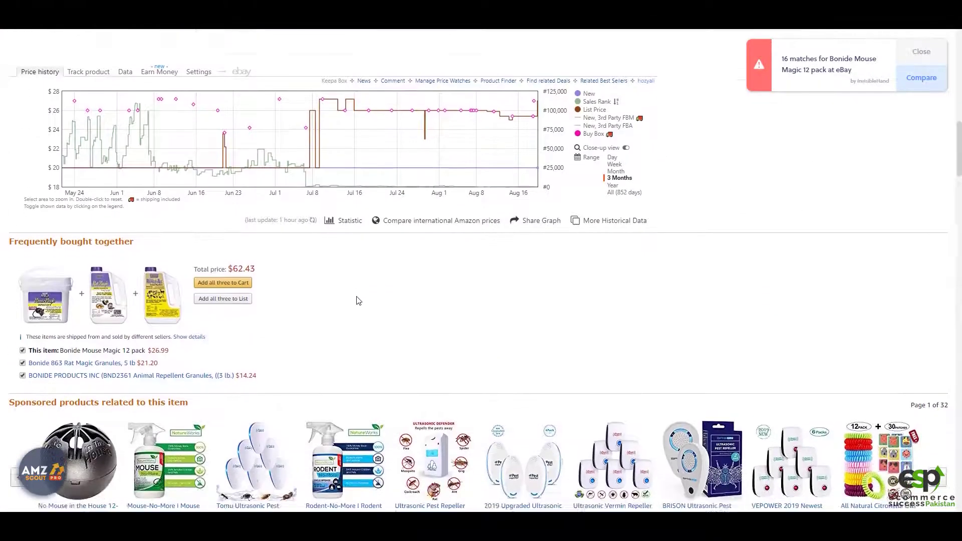
scroll(359, 299, "down", 2)
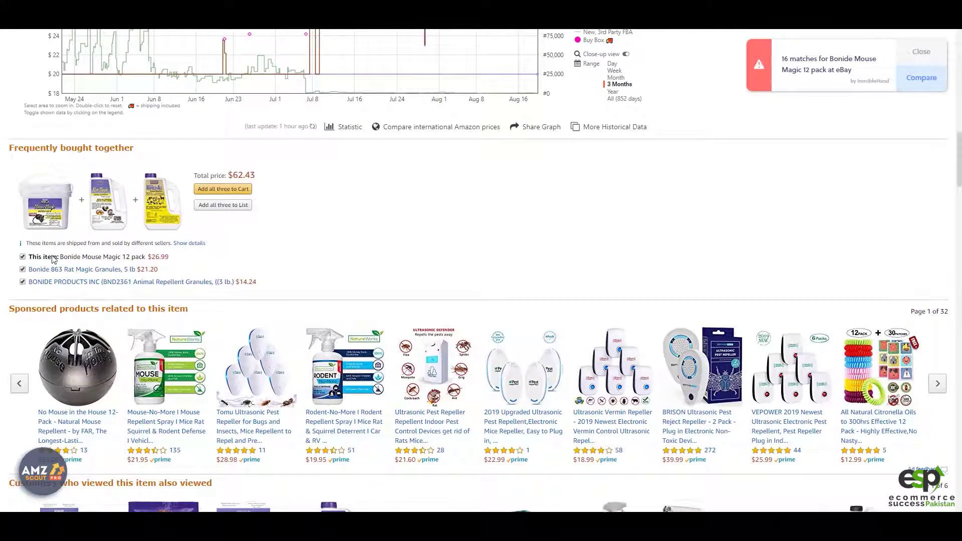
left_click_drag(179, 257, 31, 257)
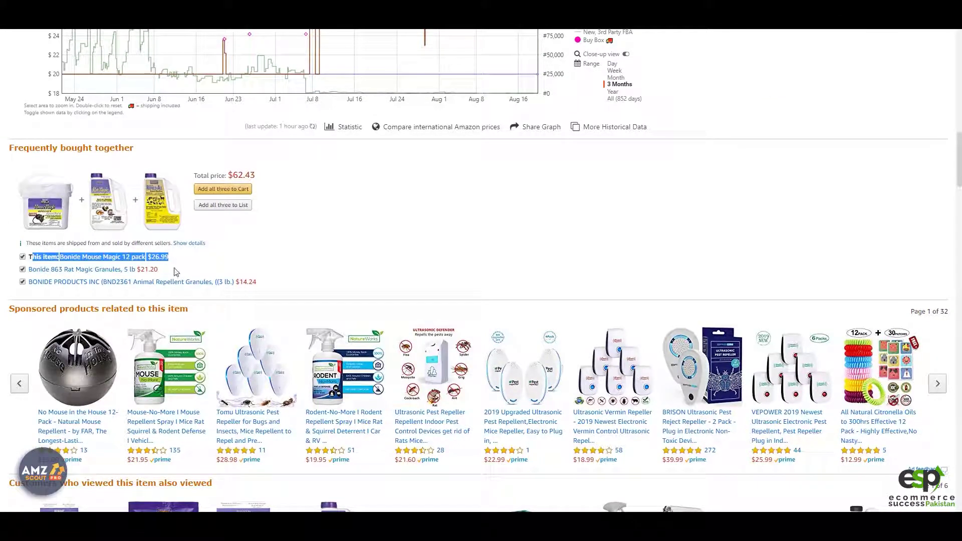
left_click_drag(162, 269, 34, 271)
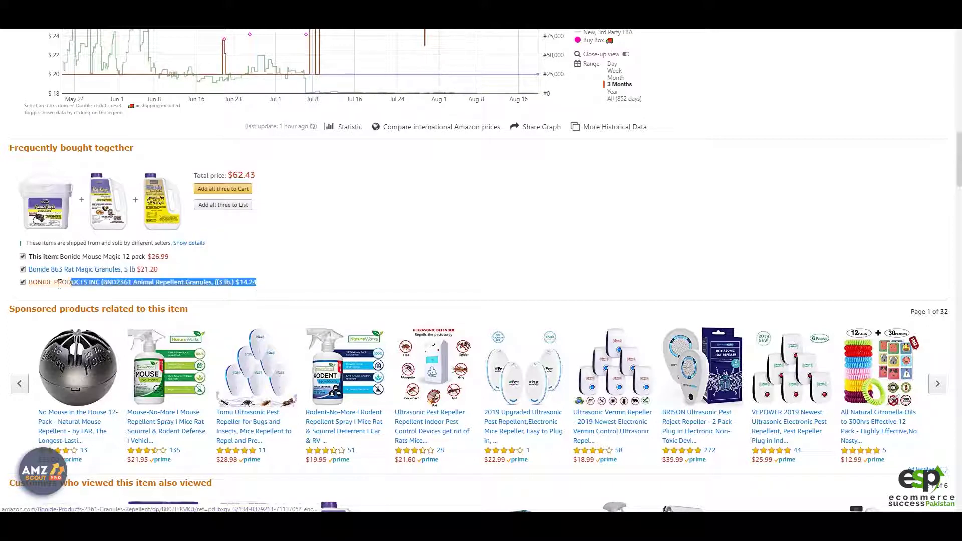
left_click_drag(259, 285, 29, 282)
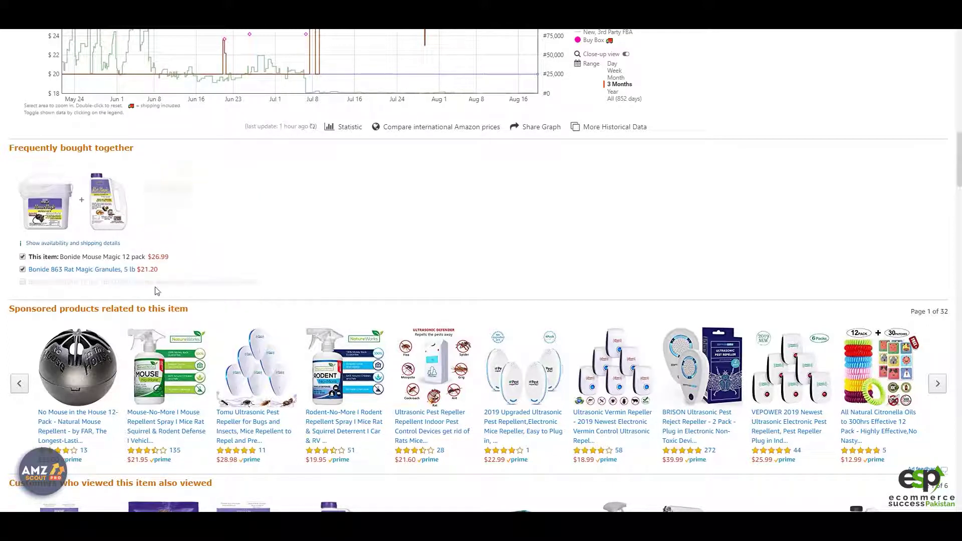
left_click(23, 282)
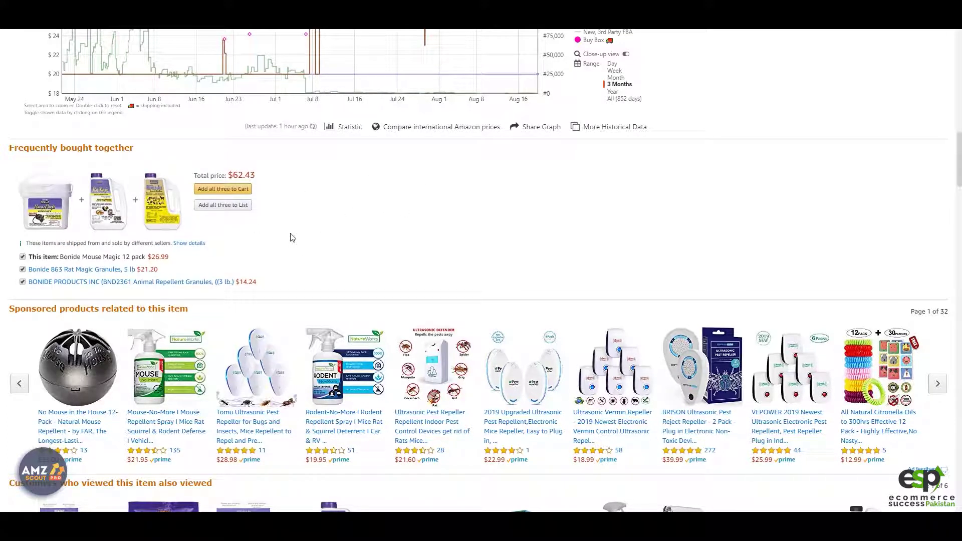
scroll(277, 224, "up", 1)
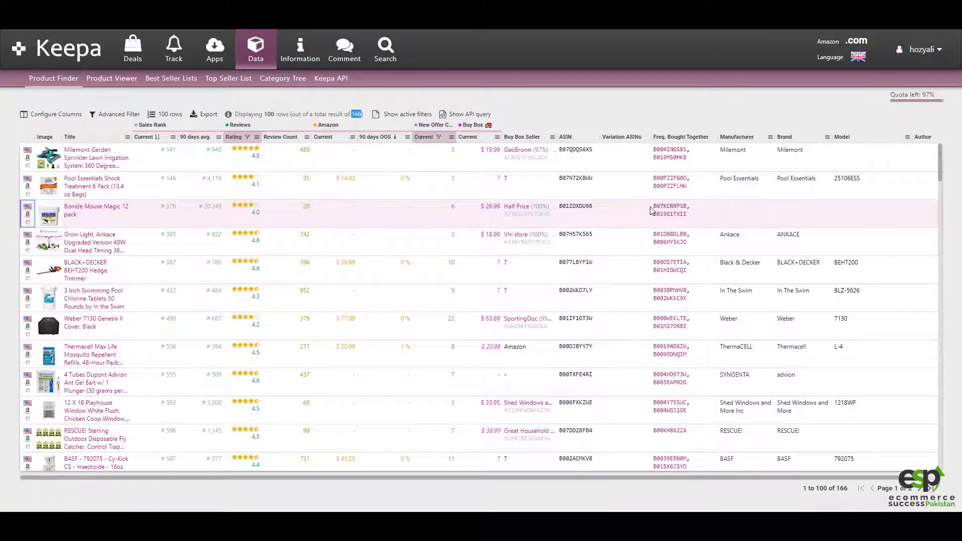
View Keepa graphs for both bought-together products, then open MDXconcepts and Eco Defense on Amazon
left_click(651, 210)
left_click(672, 210)
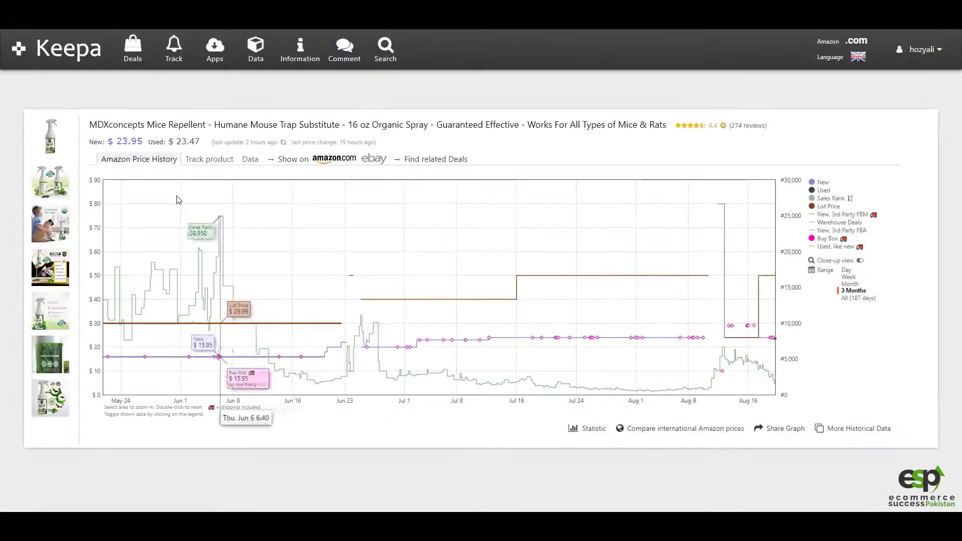
left_click(317, 163)
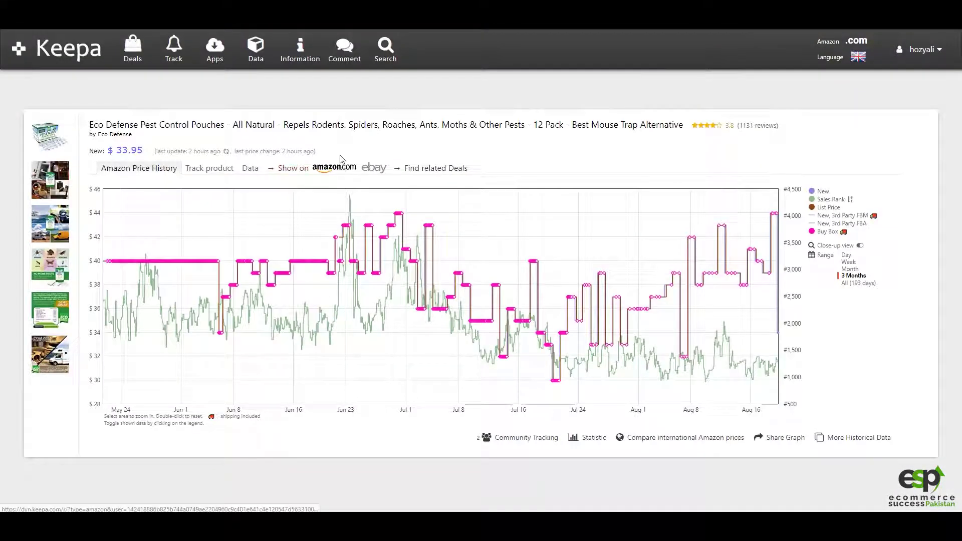
left_click(322, 170)
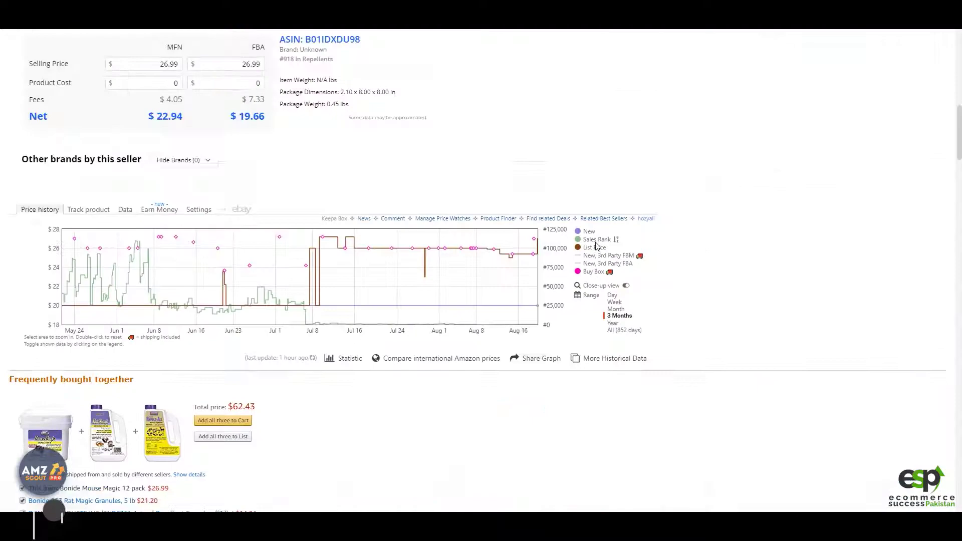
Scroll the Bonide Mouse Magic page down to the AMZScout sales chart and revenue calculator, then back up
scroll(428, 255, "up", 15)
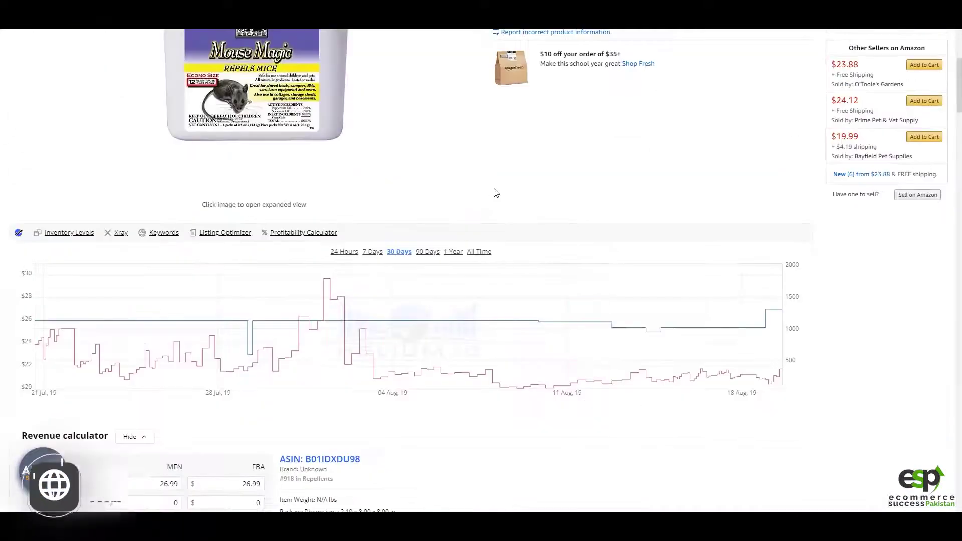
scroll(612, 200, "down", 4)
scroll(604, 203, "down", 6)
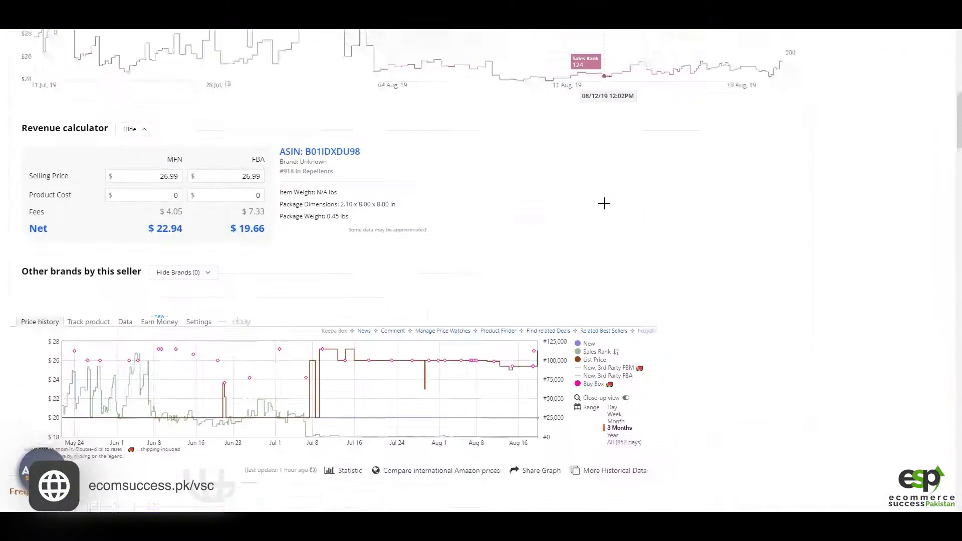
scroll(463, 215, "down", 4)
scroll(463, 216, "down", 1)
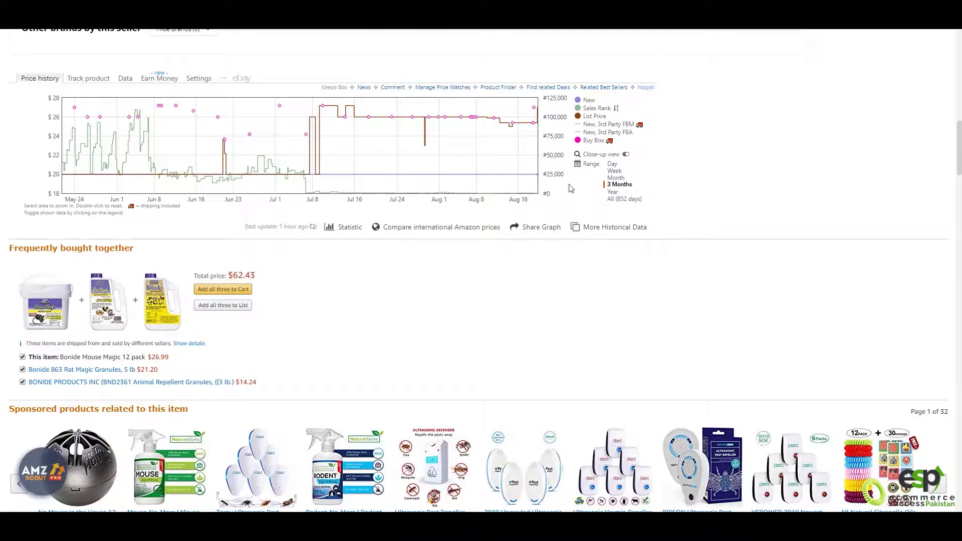
scroll(570, 189, "up", 7)
scroll(529, 211, "up", 4)
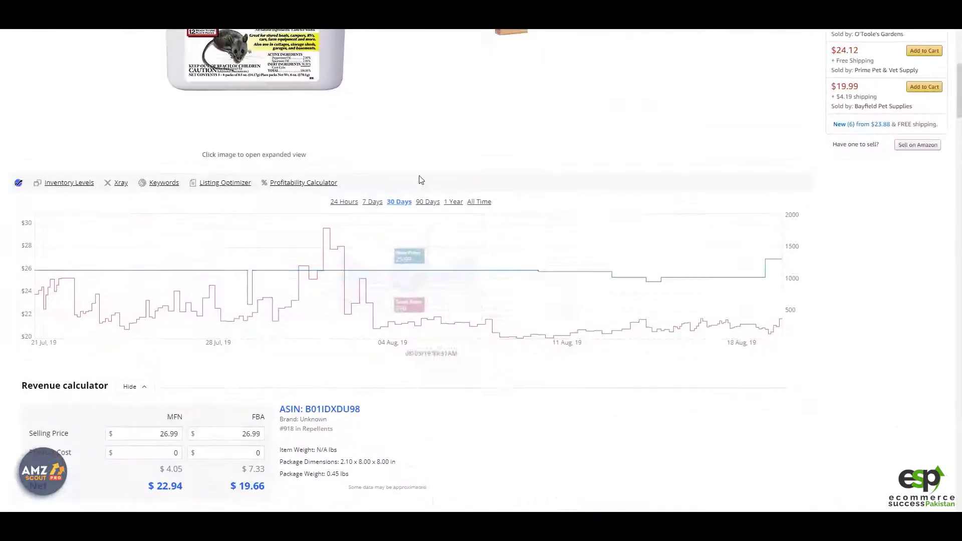
scroll(419, 181, "up", 6)
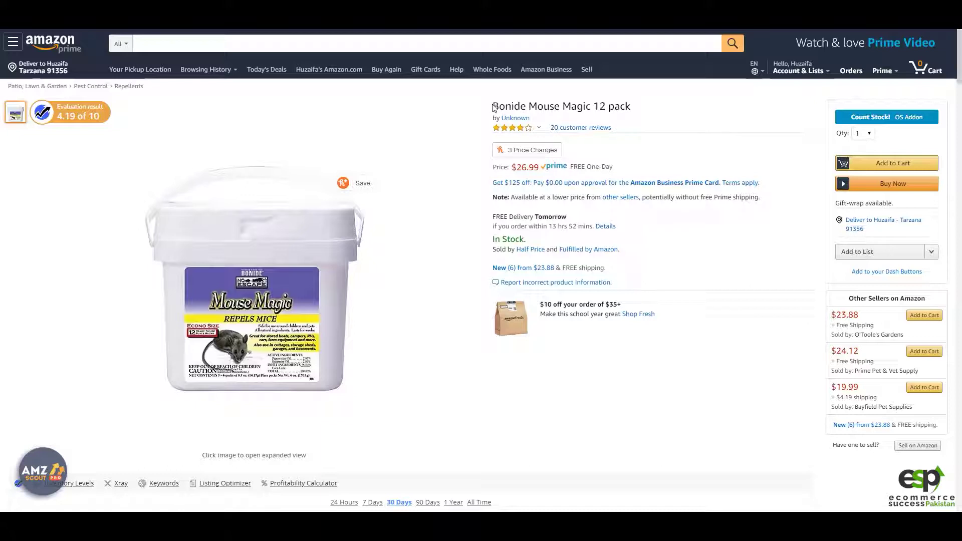
Highlight the brand word Bonide in the product title
left_click_drag(494, 106, 524, 105)
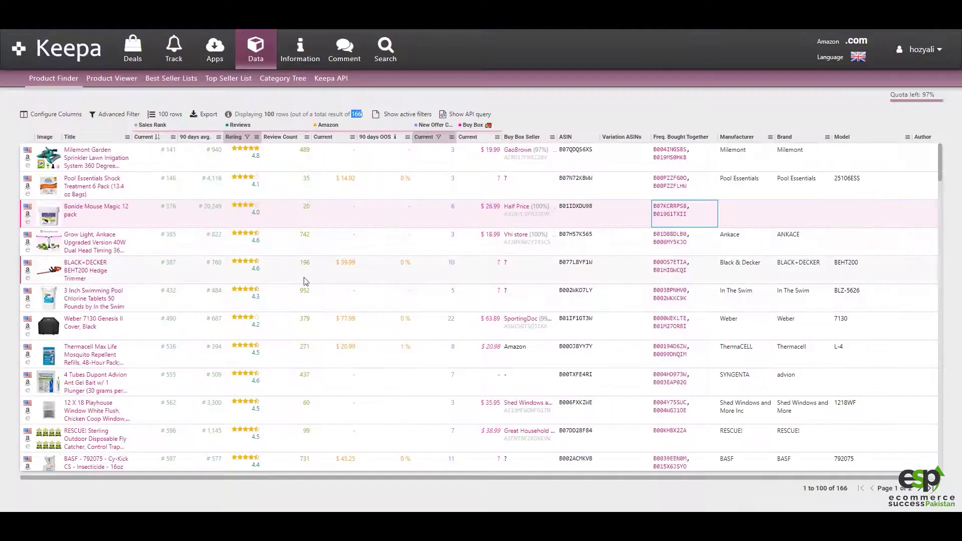
Select the Weber 7130 Genesis II Cover row and open its $63.89 Amazon listing
scroll(147, 346, "down", 2)
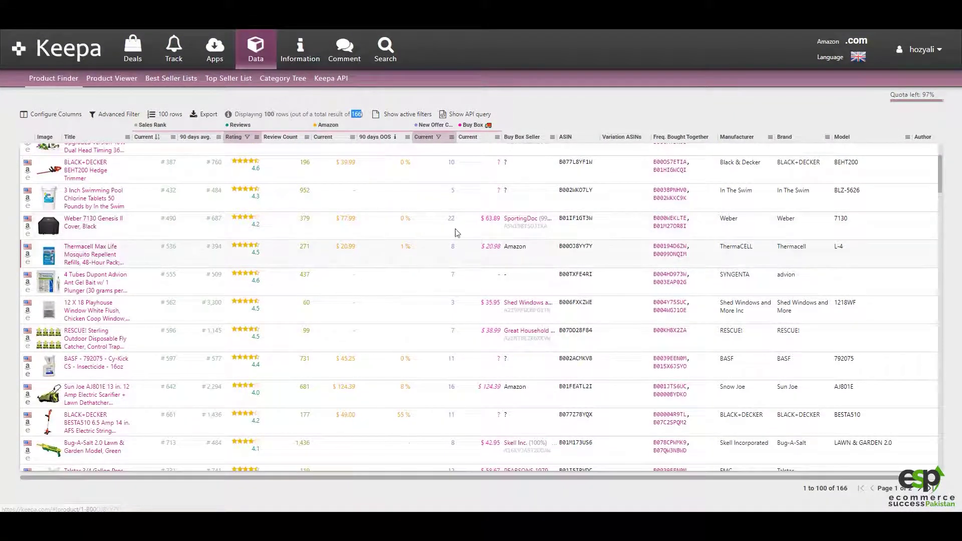
left_click(442, 221)
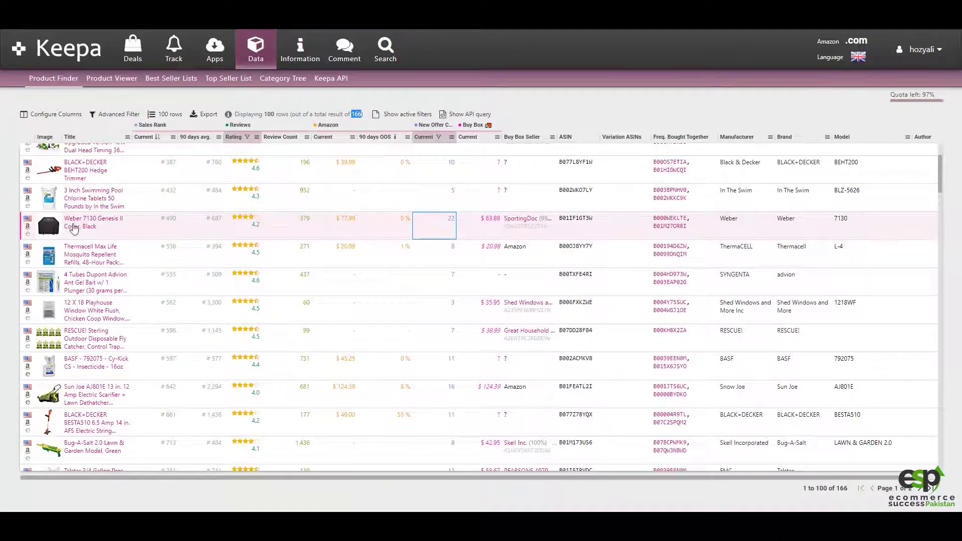
left_click(48, 228)
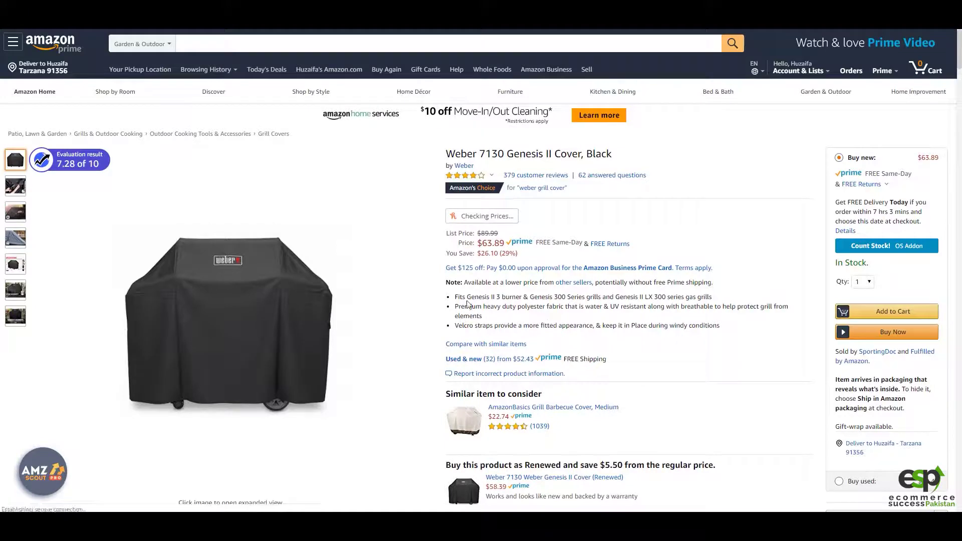
Highlight the Weber cover's first feature bullet and scroll to its $149.87 bought-together bundle
left_click_drag(574, 297, 701, 309)
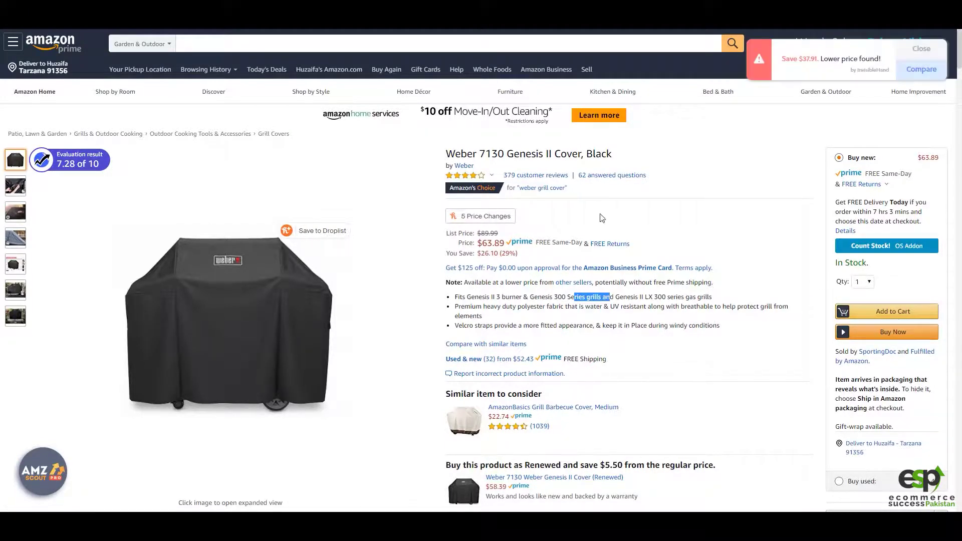
scroll(571, 251, "down", 2)
scroll(572, 292, "down", 5)
scroll(501, 289, "down", 5)
scroll(474, 287, "down", 5)
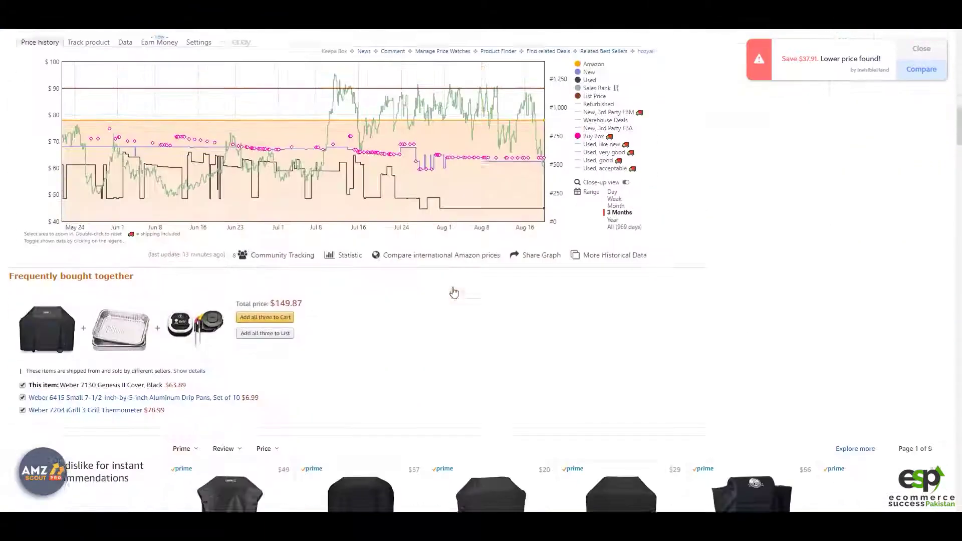
scroll(453, 289, "down", 3)
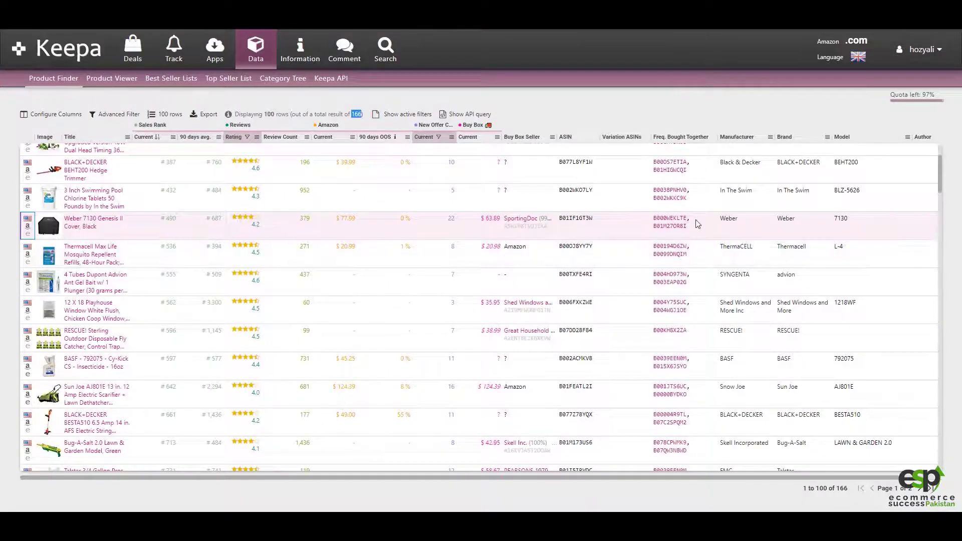
Check the Weber cover's bought-together drip pans and iGrill 3 thermometer in Keepa, then open both on Amazon
left_click(670, 226)
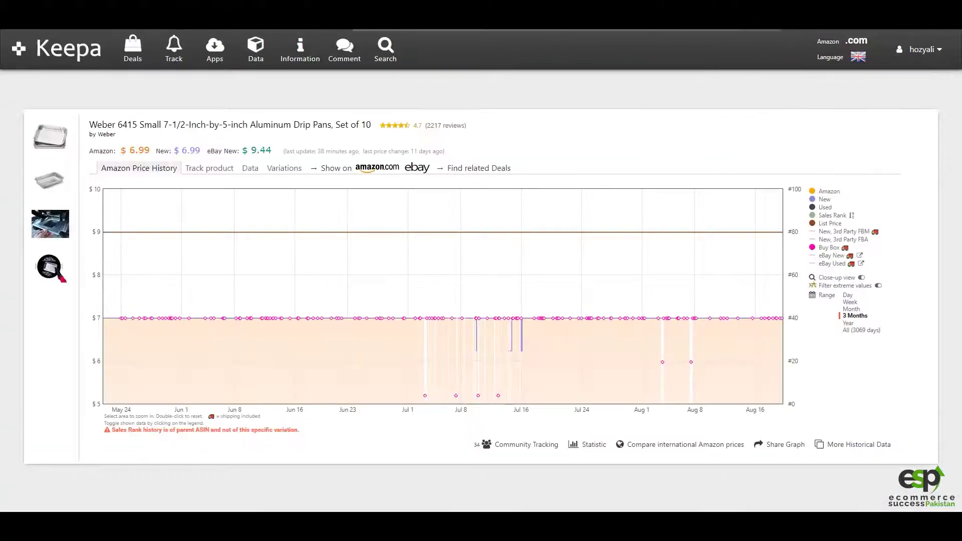
left_click(354, 169)
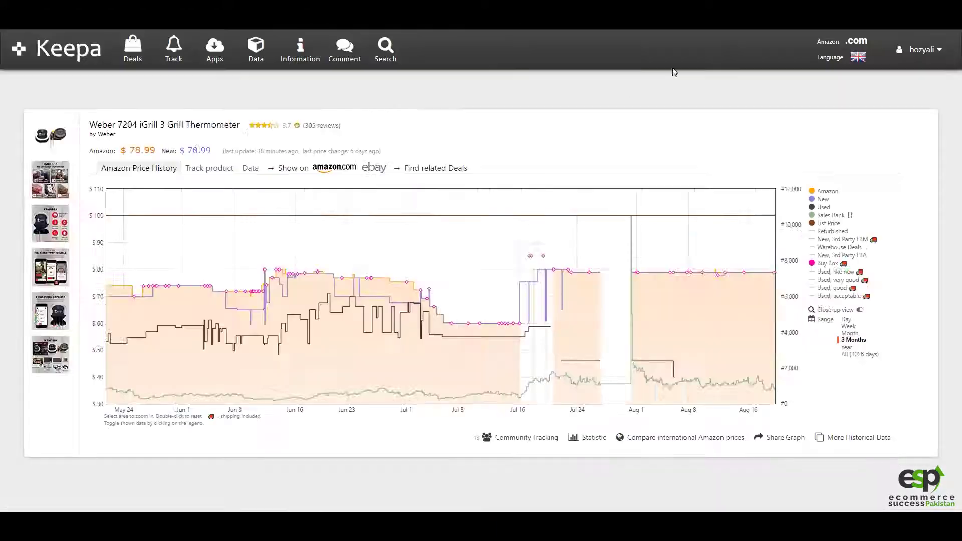
left_click(297, 172)
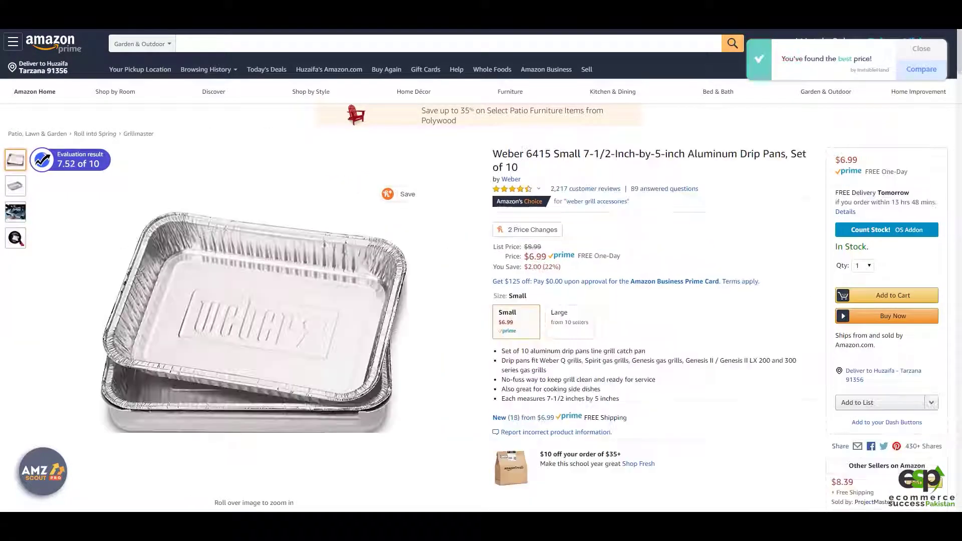
Return to the top of the $63.89 Weber 7130 Genesis II Cover listing and clear the highlighted text
scroll(401, 110, "up", 5)
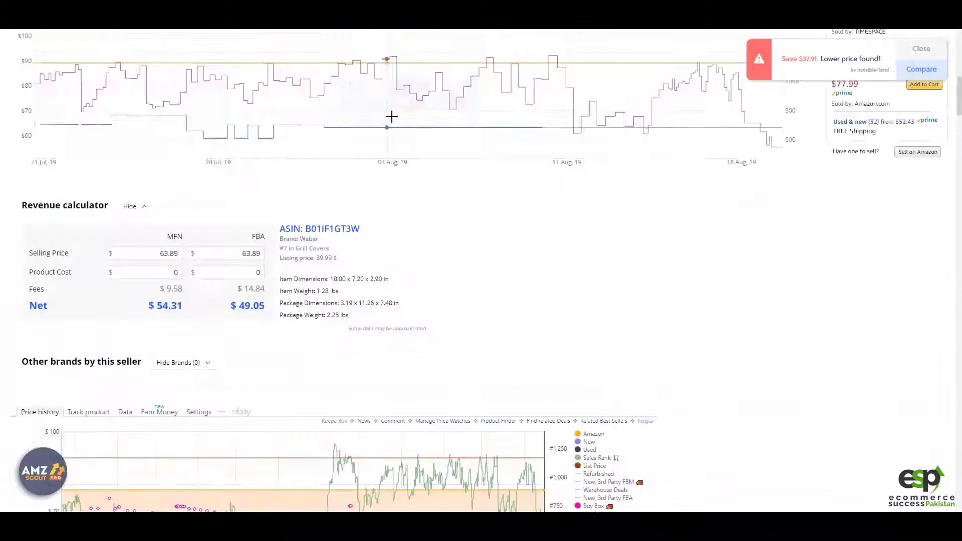
scroll(391, 114, "up", 10)
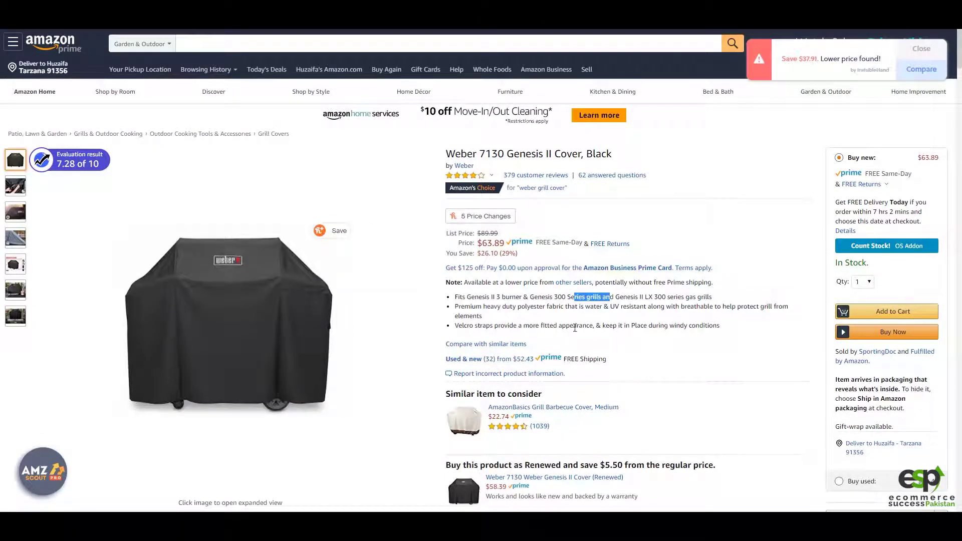
left_click(607, 310)
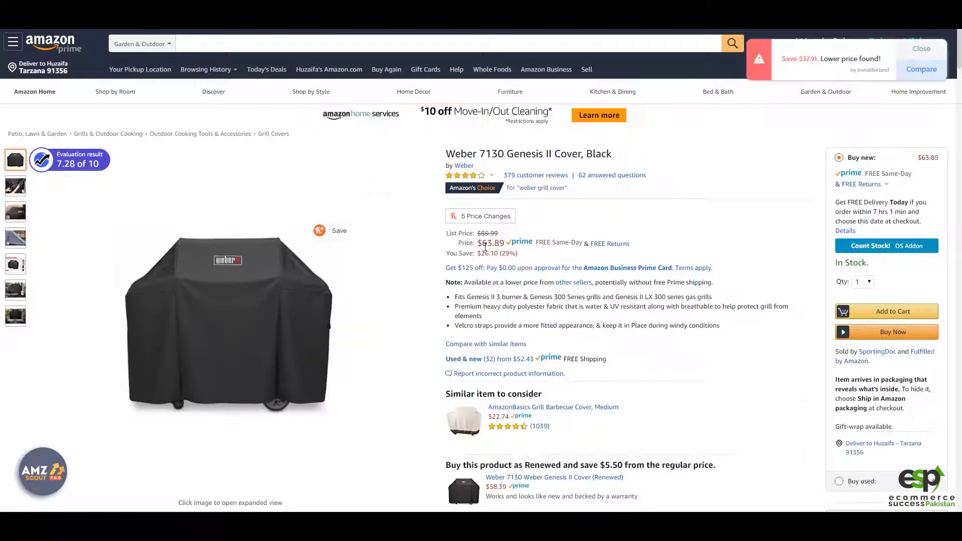
Highlight the Weber cover's $63.89 price, shown against its $89.99 list price
left_click_drag(482, 243, 500, 244)
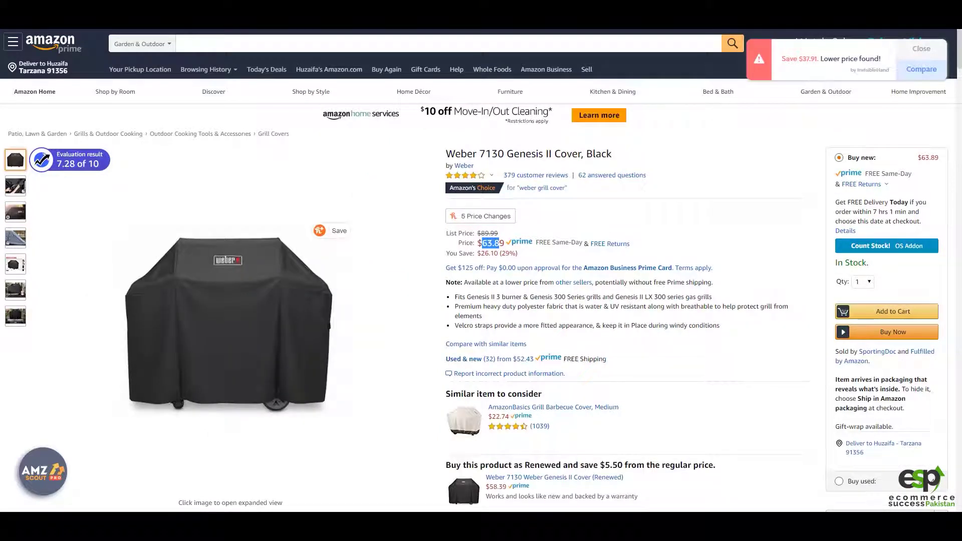